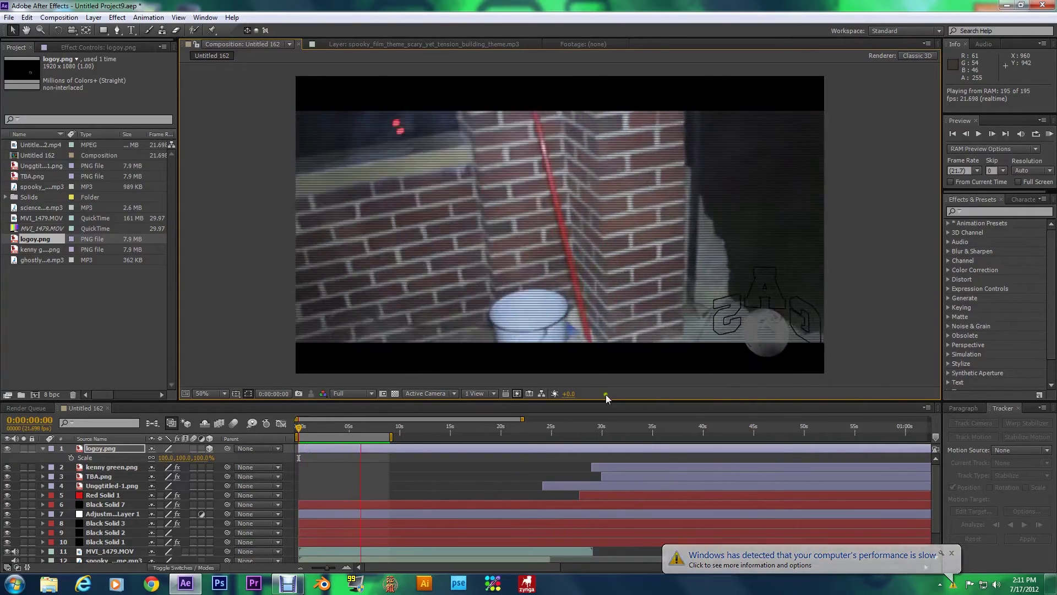
Step: Stop the running preview and cut the existing logoy.png layer out of the composition
{"action": "left_click", "coordinate": [606, 366]}
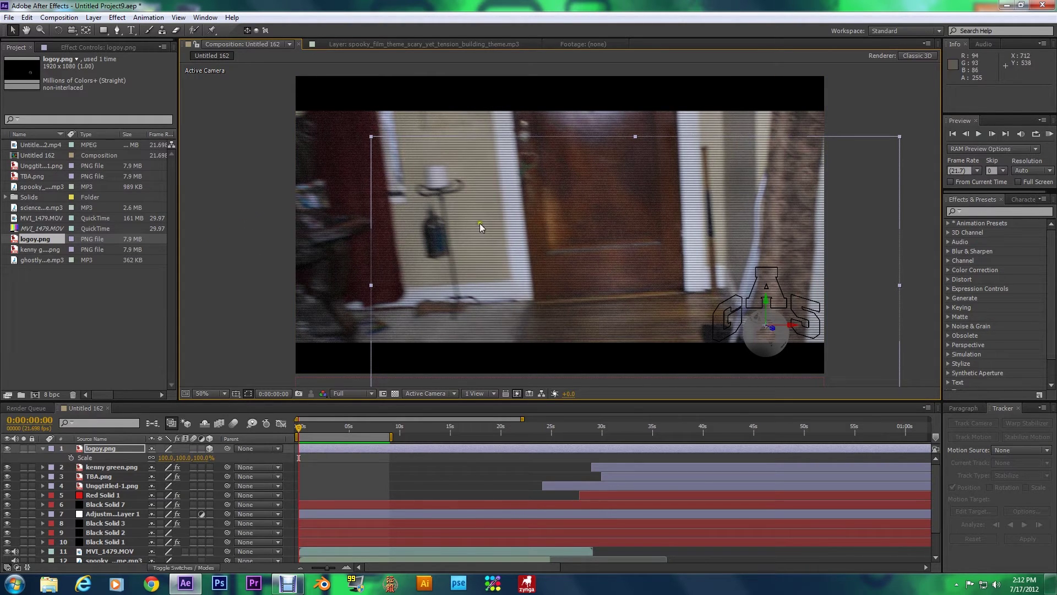
{"action": "left_click", "coordinate": [137, 447]}
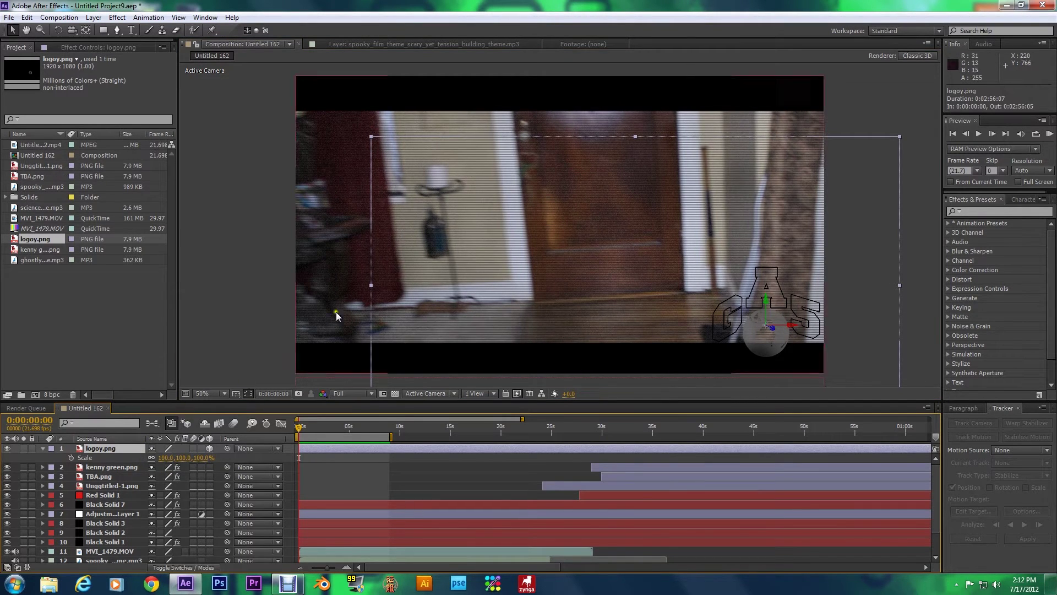
{"action": "key", "text": "ctrl+x"}
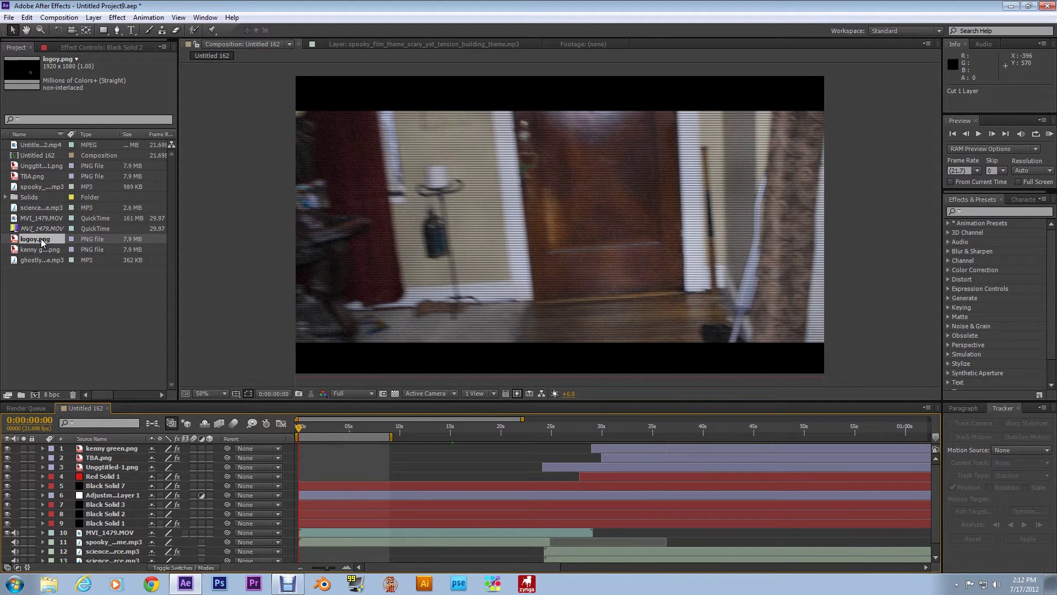
Step: Add logoy.png as the topmost layer and move the logo to the frame's lower-right corner, at about position 1246, 760
{"action": "left_click_drag", "start_coordinate": [40, 239], "coordinate": [66, 449]}
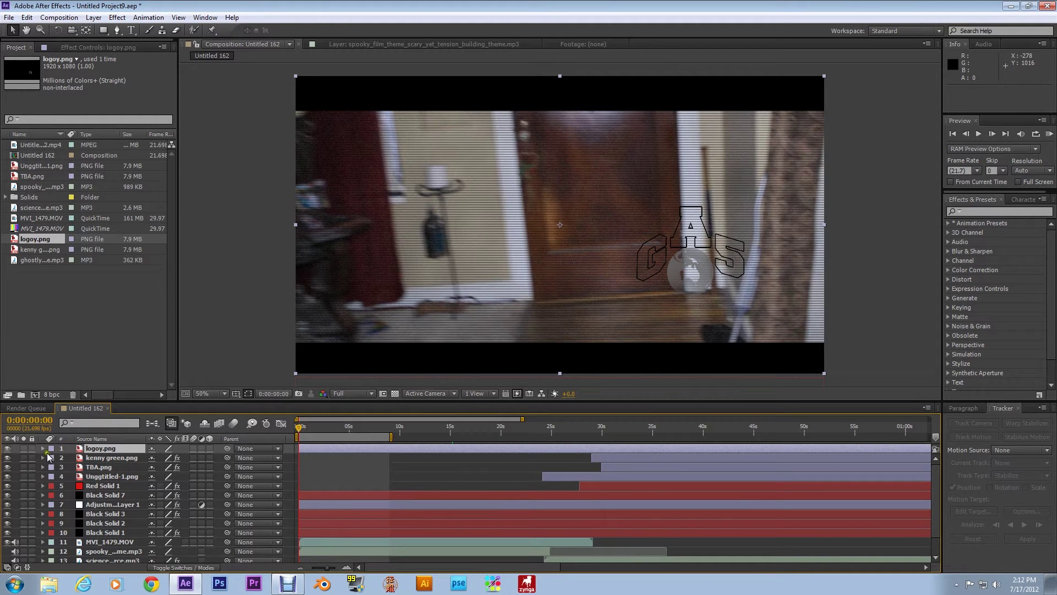
{"action": "left_click", "coordinate": [43, 449]}
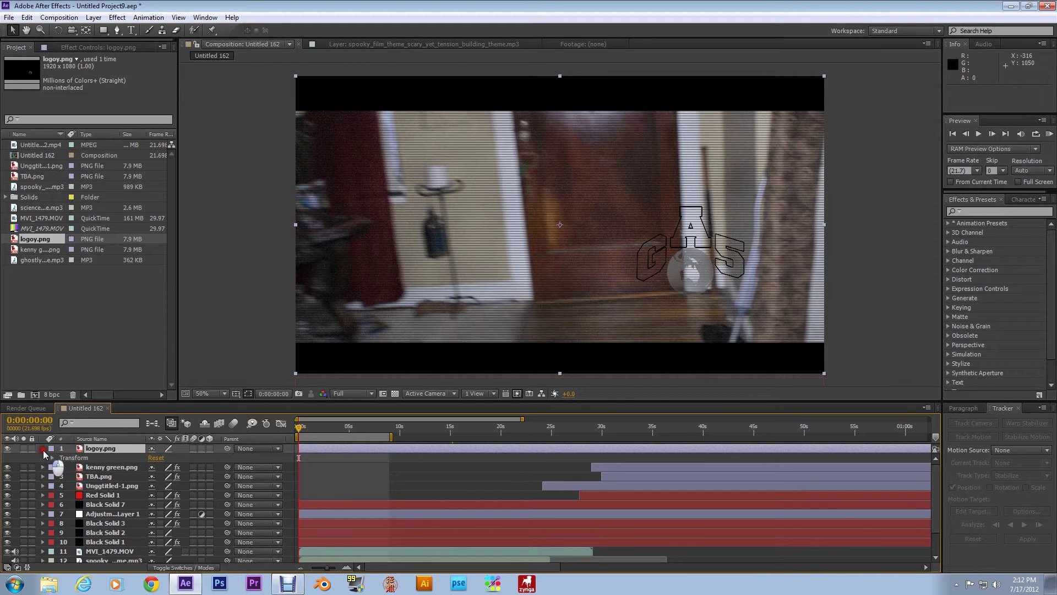
{"action": "left_click", "coordinate": [42, 448]}
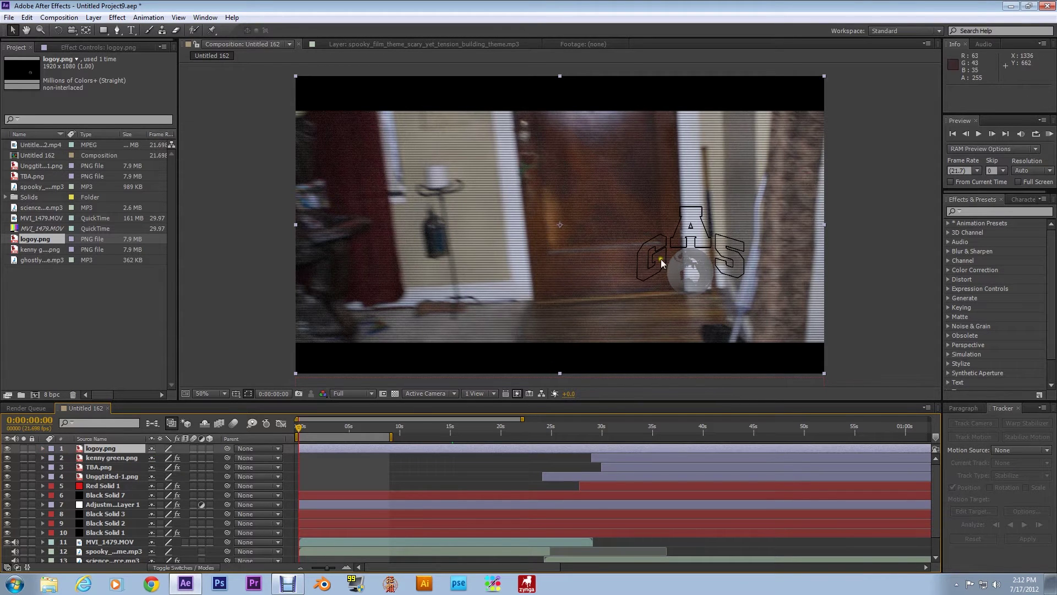
{"action": "left_click_drag", "start_coordinate": [691, 252], "coordinate": [771, 310]}
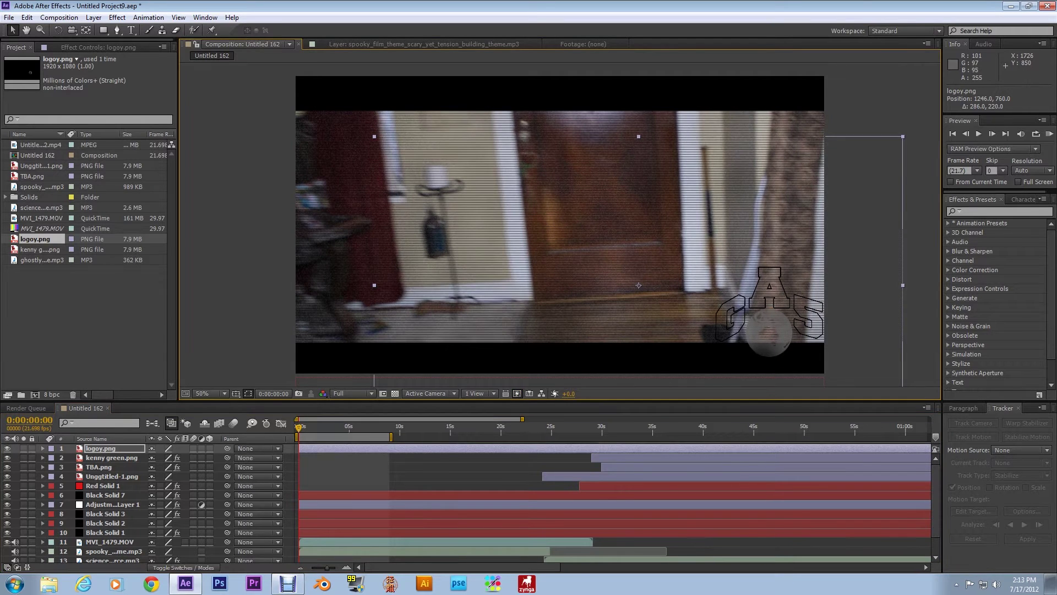
Step: Reveal the logoy.png layer's transform properties and make it a 3D layer
{"action": "left_click", "coordinate": [43, 448]}
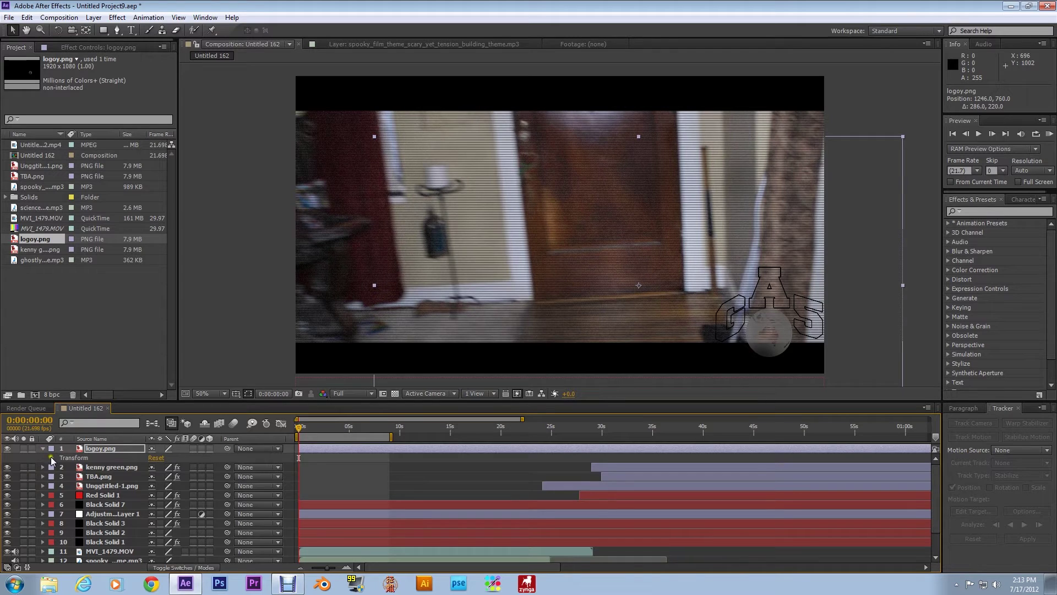
{"action": "left_click", "coordinate": [50, 457]}
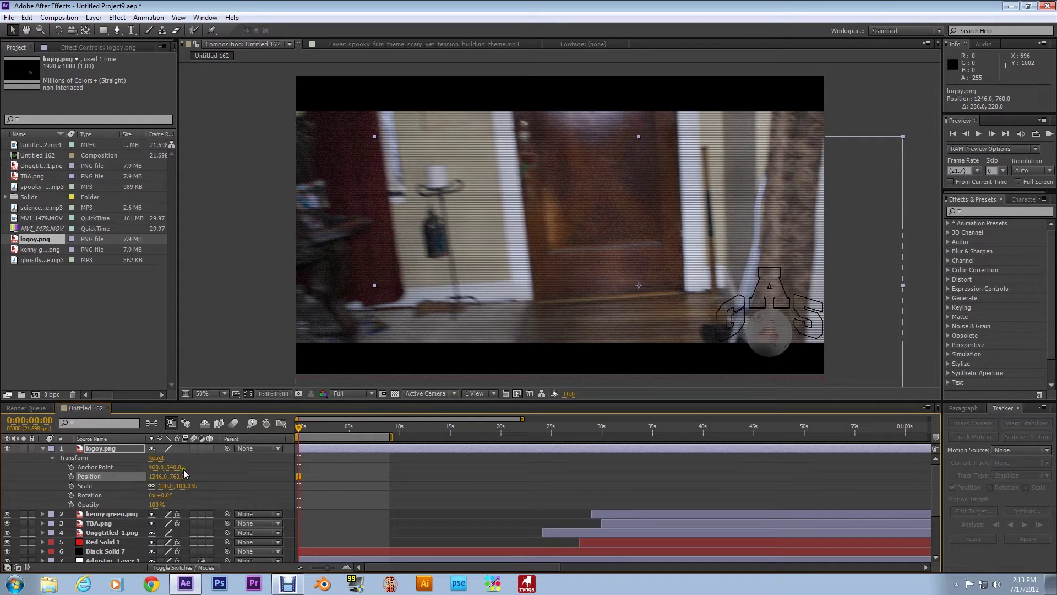
{"action": "left_click", "coordinate": [210, 448]}
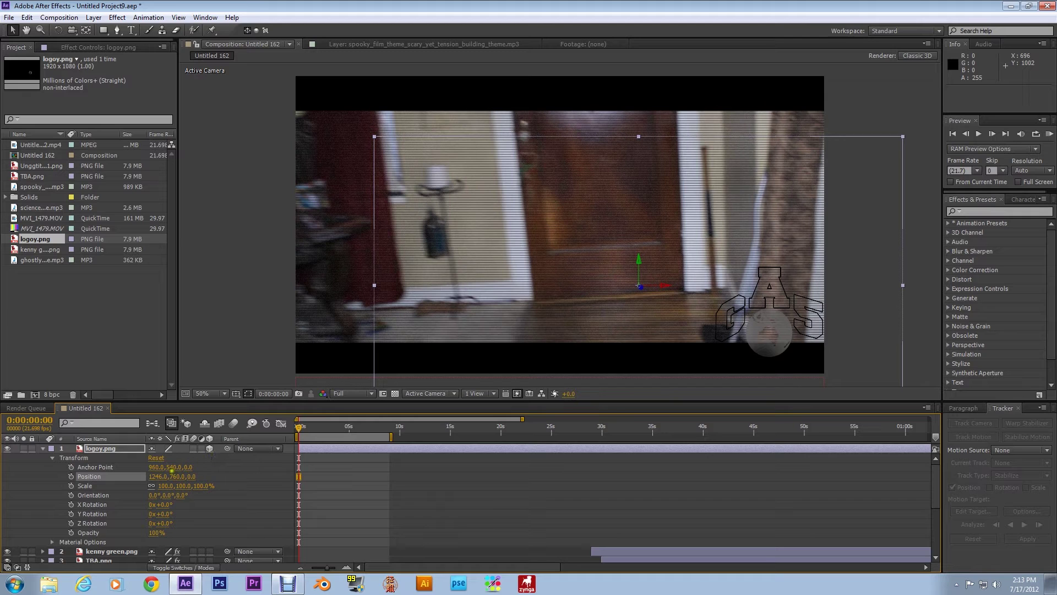
Step: Set the logo's anchor point to about 1434, 637 and move the layer back to the lower-right corner, at about 1706, 858
{"action": "left_click_drag", "start_coordinate": [172, 465], "coordinate": [228, 462]}
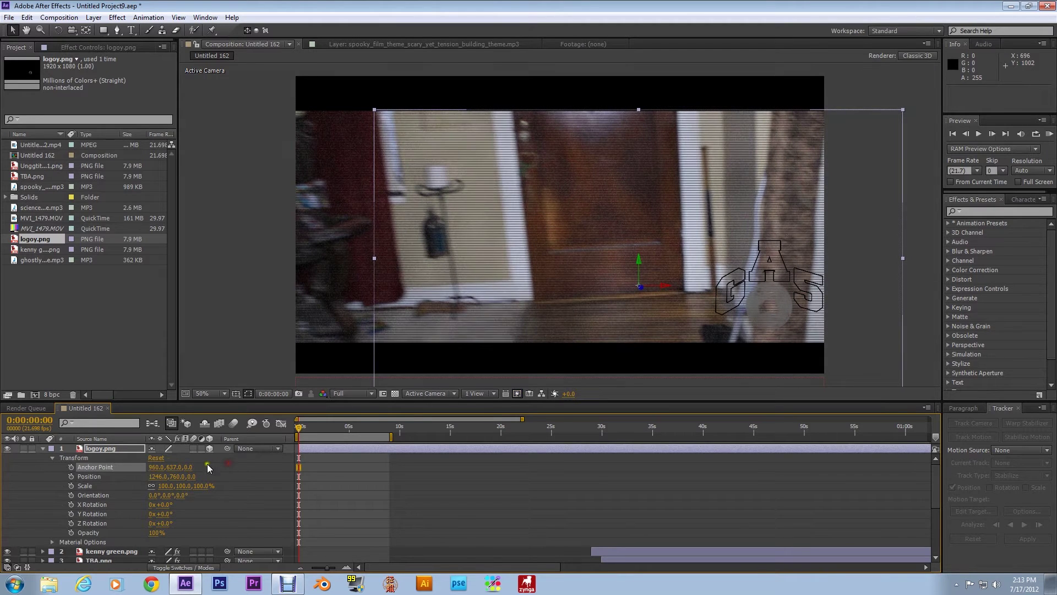
{"action": "left_click_drag", "start_coordinate": [151, 466], "coordinate": [456, 504]}
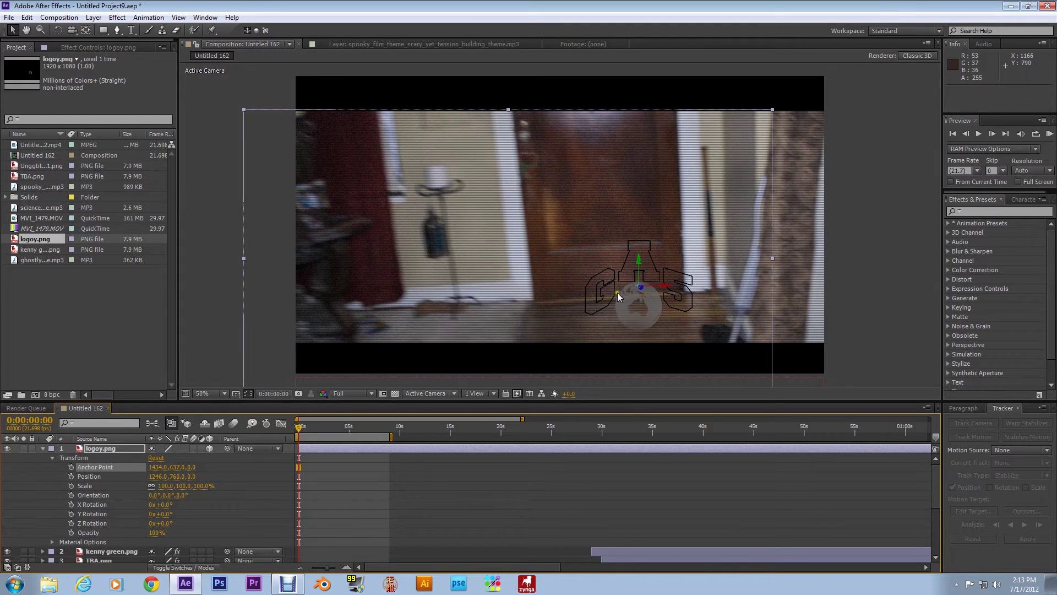
{"action": "left_click_drag", "start_coordinate": [616, 292], "coordinate": [749, 315]}
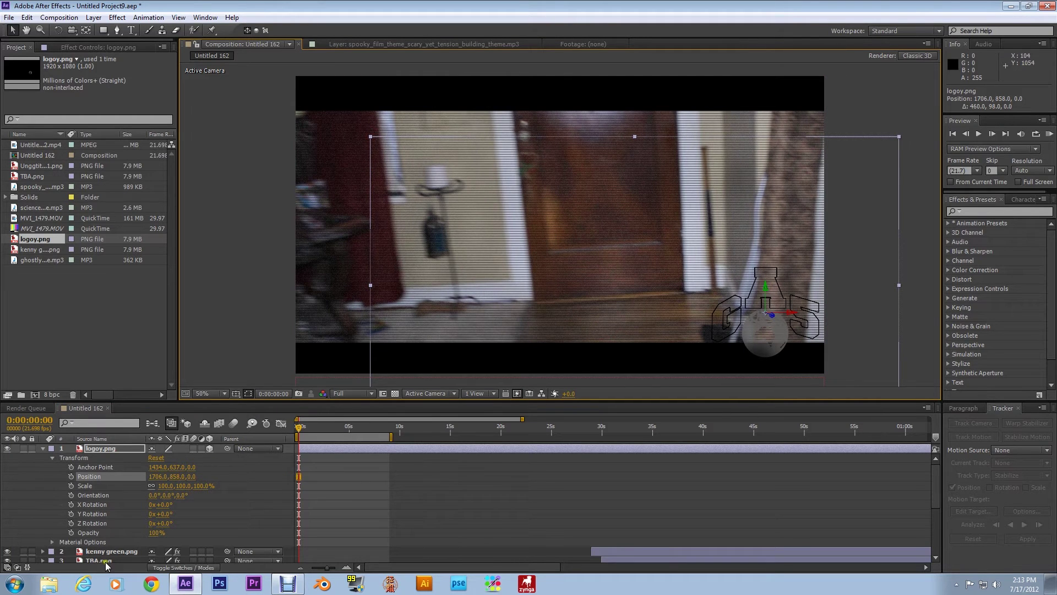
Step: Keyframe the logo's Y Rotation at 0° at the composition start and 180° at 0:00:01:02
{"action": "left_click", "coordinate": [71, 514]}
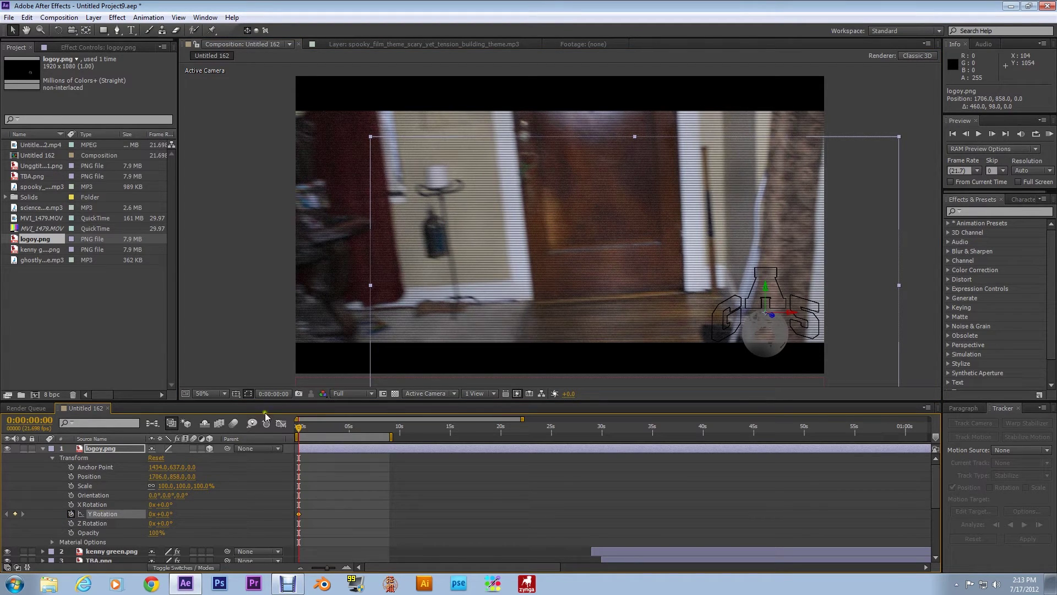
{"action": "left_click", "coordinate": [299, 428]}
{"action": "left_click_drag", "start_coordinate": [299, 429], "coordinate": [310, 429]}
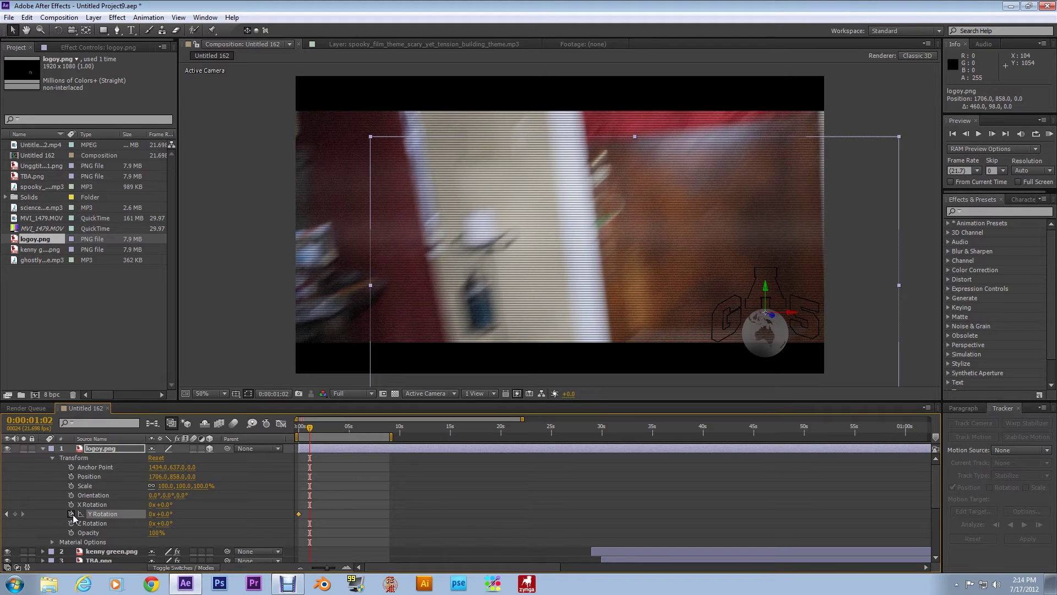
{"action": "left_click_drag", "start_coordinate": [164, 514], "coordinate": [169, 514]}
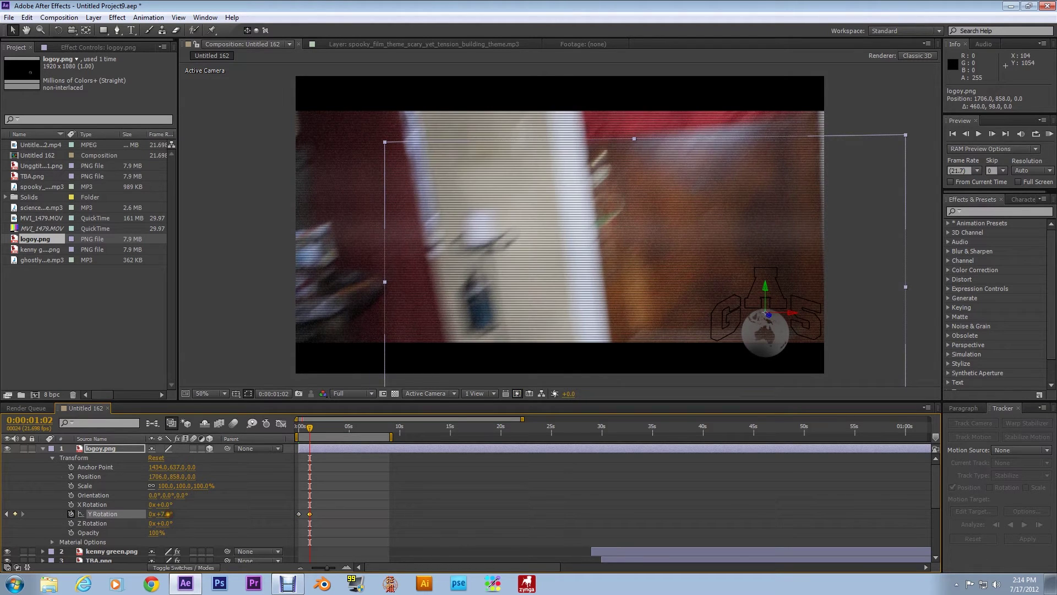
{"action": "left_click", "coordinate": [172, 514]}
{"action": "type", "text": "180"}
{"action": "key", "text": "Return"}
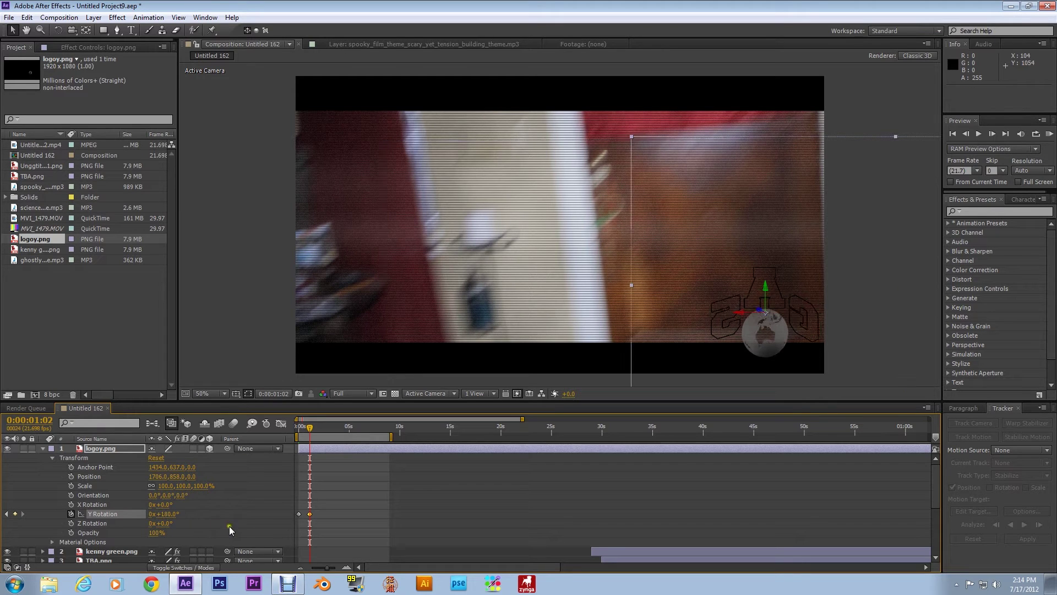
Step: Add a Y Rotation keyframe of one full revolution (1x+0.0°) at 0:00:02:03
{"action": "left_click_drag", "start_coordinate": [310, 428], "coordinate": [323, 434]}
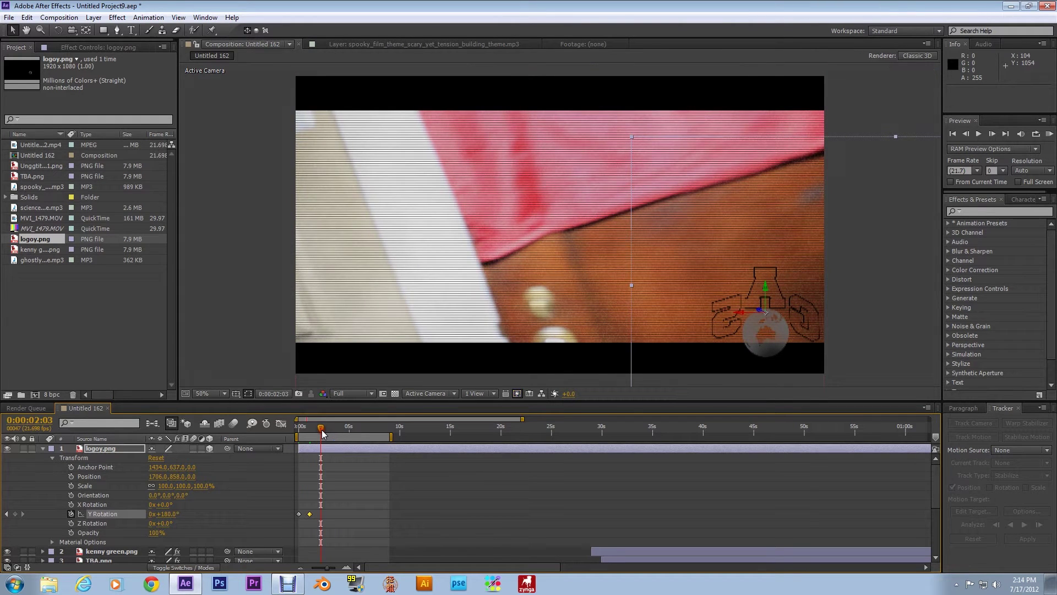
{"action": "left_click", "coordinate": [166, 514]}
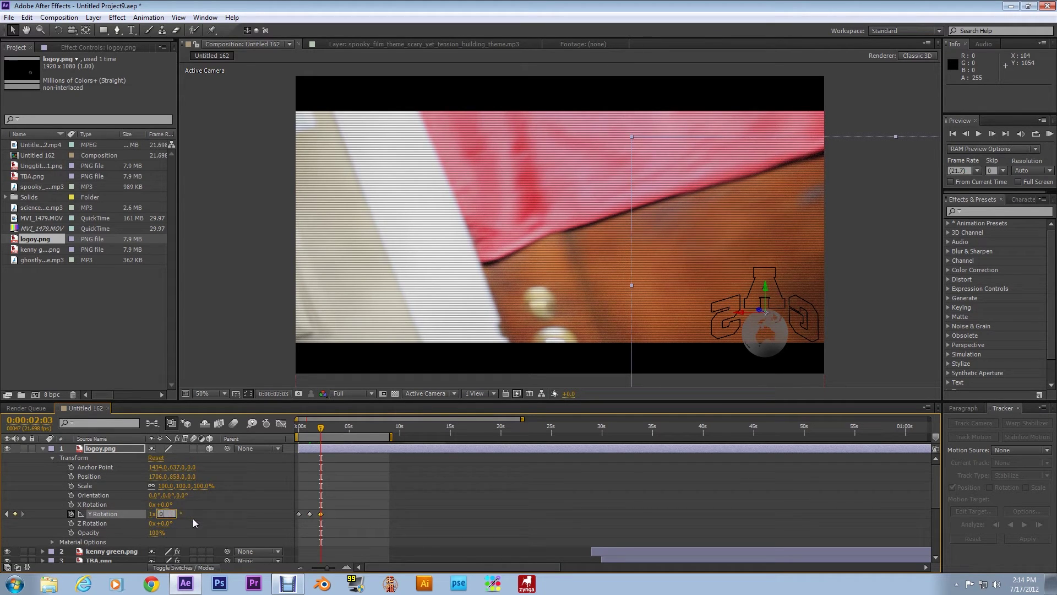
{"action": "type", "text": "0"}
{"action": "key", "text": "Return"}
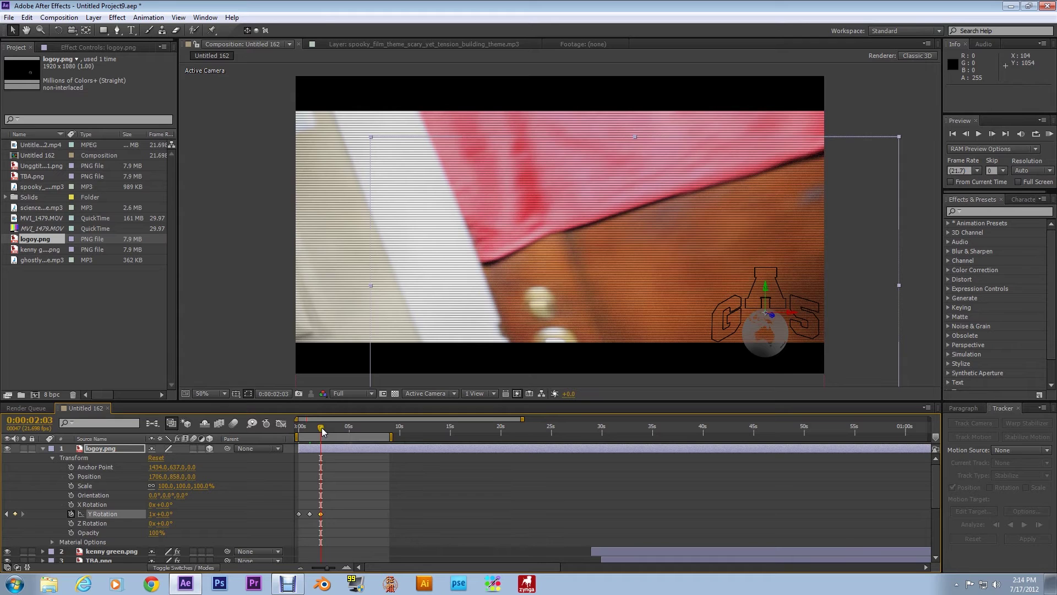
Step: Apply Easy Ease to the first Y Rotation keyframe and add an expression to the Y Rotation property
{"action": "left_click_drag", "start_coordinate": [321, 427], "coordinate": [315, 430]}
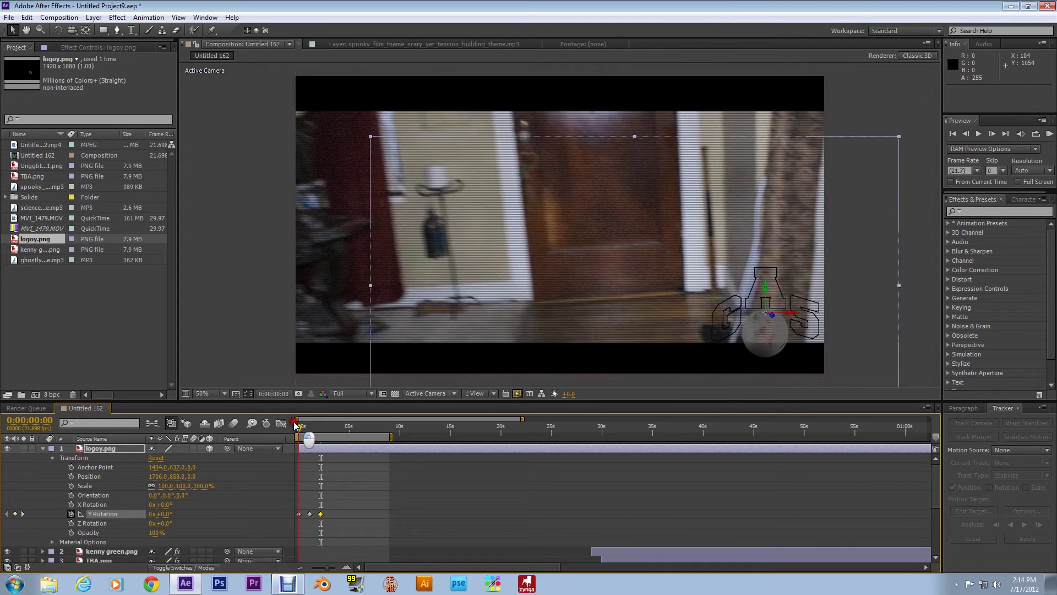
{"action": "left_click", "coordinate": [298, 513]}
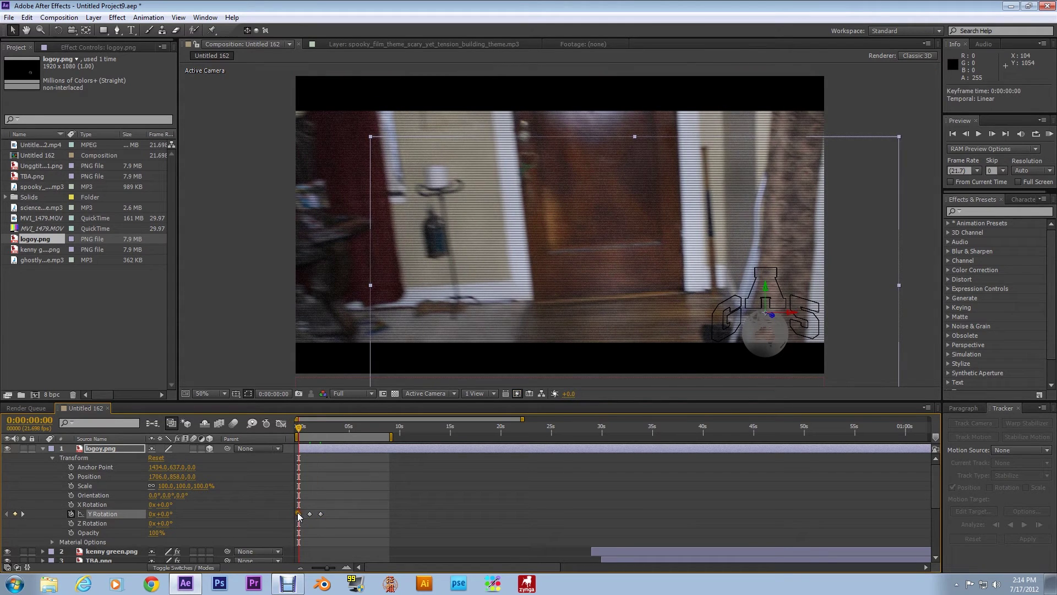
{"action": "right_click", "coordinate": [300, 514]}
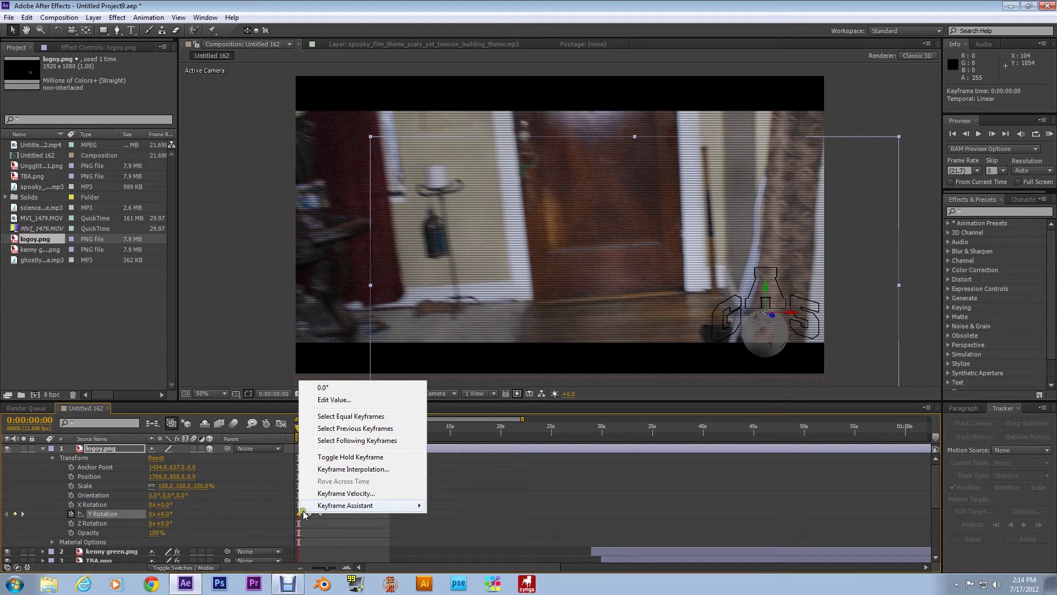
{"action": "mouse_move", "coordinate": [306, 505]}
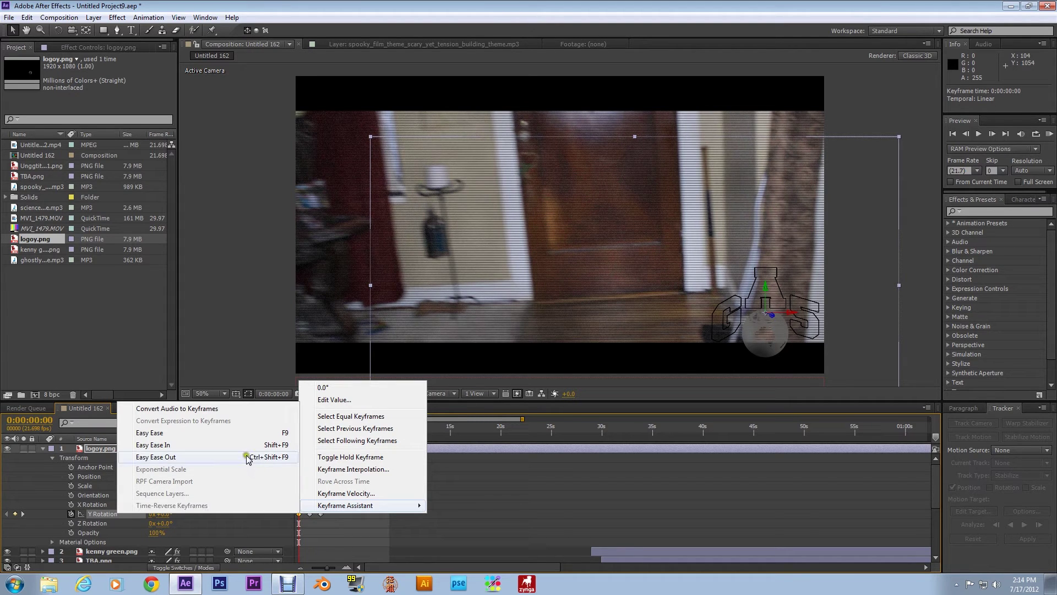
{"action": "left_click", "coordinate": [246, 434]}
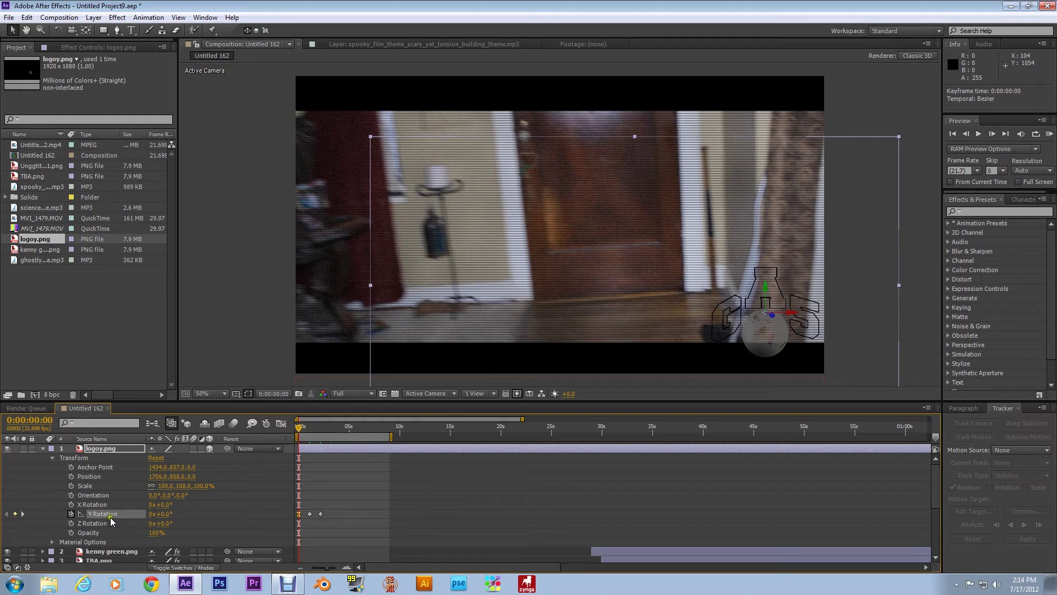
{"action": "left_click", "coordinate": [72, 514], "text": "alt"}
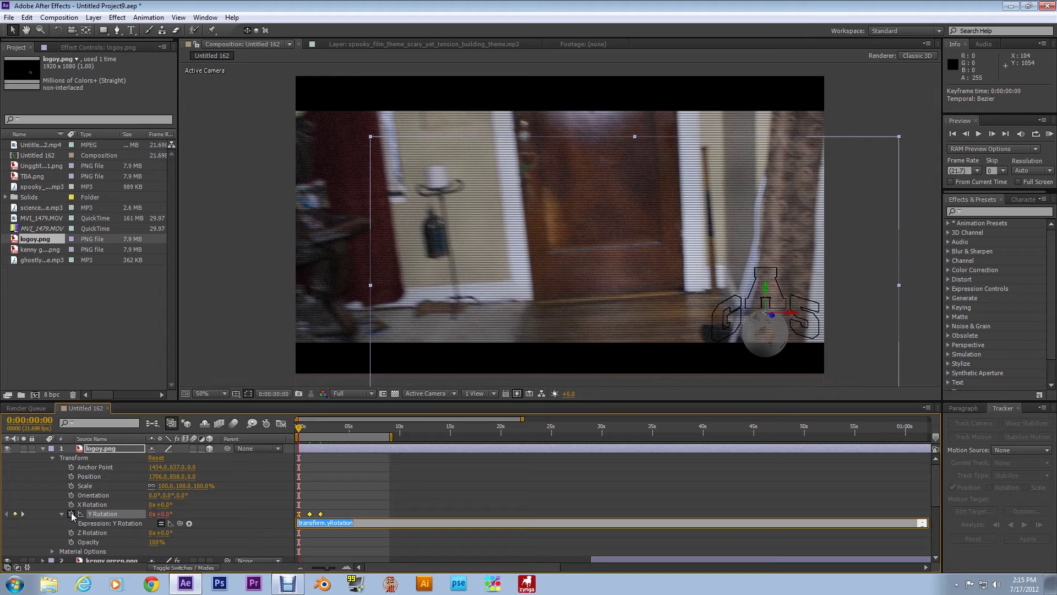
{"action": "type", "text": "http://www.youtube.com/watch?v=6iQhpuojRTA"}
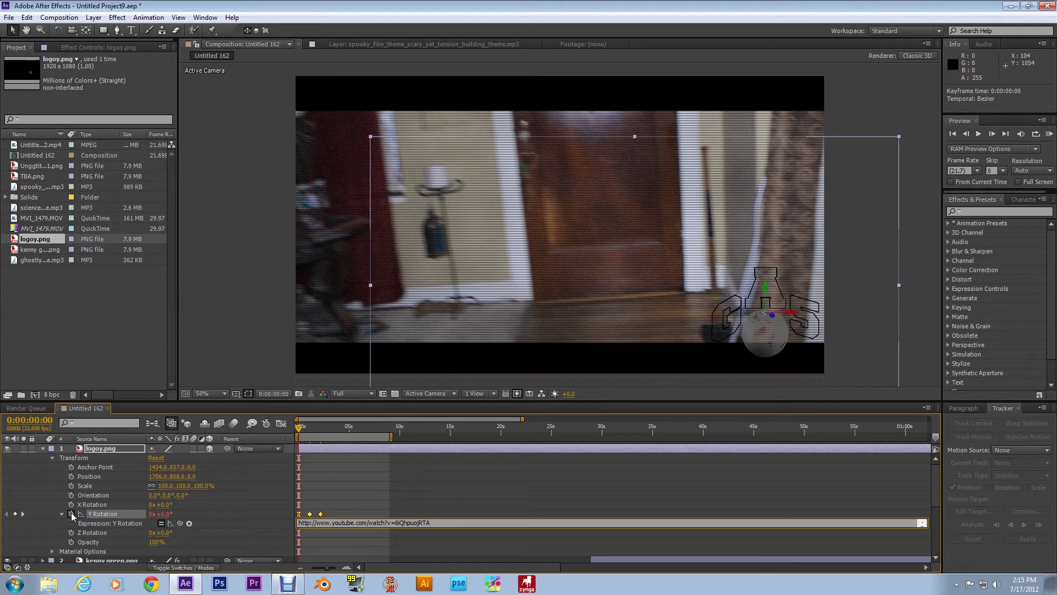
{"action": "key", "text": "BackSpace"}
{"action": "key", "text": "BackSpace"}
{"action": "key", "text": "BackSpace"}
{"action": "key", "text": "BackSpace"}
{"action": "key", "text": "BackSpace"}
{"action": "key", "text": "BackSpace"}
{"action": "key", "text": "BackSpace"}
{"action": "key", "text": "BackSpace"}
{"action": "key", "text": "BackSpace"}
{"action": "key", "text": "BackSpace"}
{"action": "key", "text": "BackSpace"}
{"action": "key", "text": "BackSpace"}
{"action": "key", "text": "BackSpace"}
{"action": "key", "text": "BackSpace"}
{"action": "key", "text": "BackSpace"}
{"action": "key", "text": "BackSpace"}
{"action": "key", "text": "BackSpace"}
{"action": "key", "text": "BackSpace"}
{"action": "key", "text": "BackSpace"}
{"action": "key", "text": "BackSpace"}
{"action": "left_click_drag", "start_coordinate": [345, 523], "coordinate": [280, 519]}
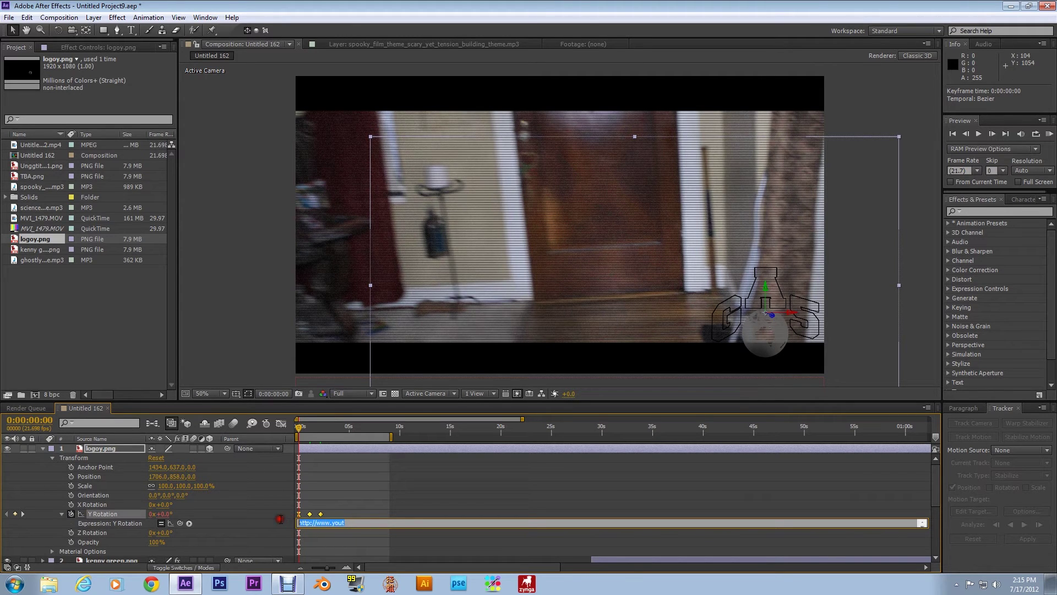
{"action": "key", "text": "BackSpace"}
Step: Enter loopOut("cycle") as the Y Rotation expression
{"action": "type", "text": "loopO"}
{"action": "key", "text": "Return"}
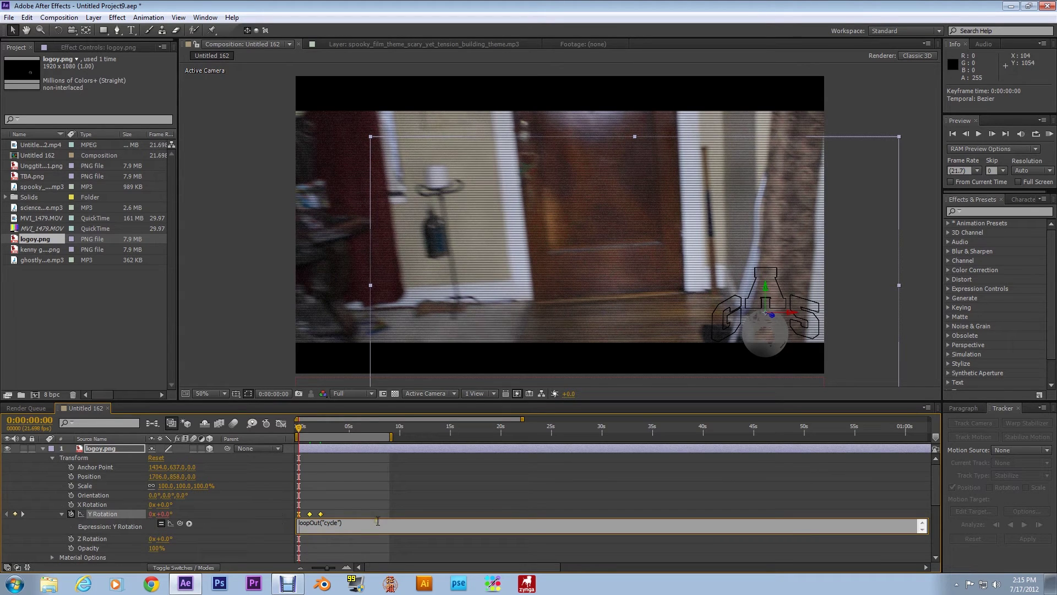
Step: Preview the looping logo rotation, including a RAM preview of the work area, and stop playback
{"action": "left_click", "coordinate": [978, 135]}
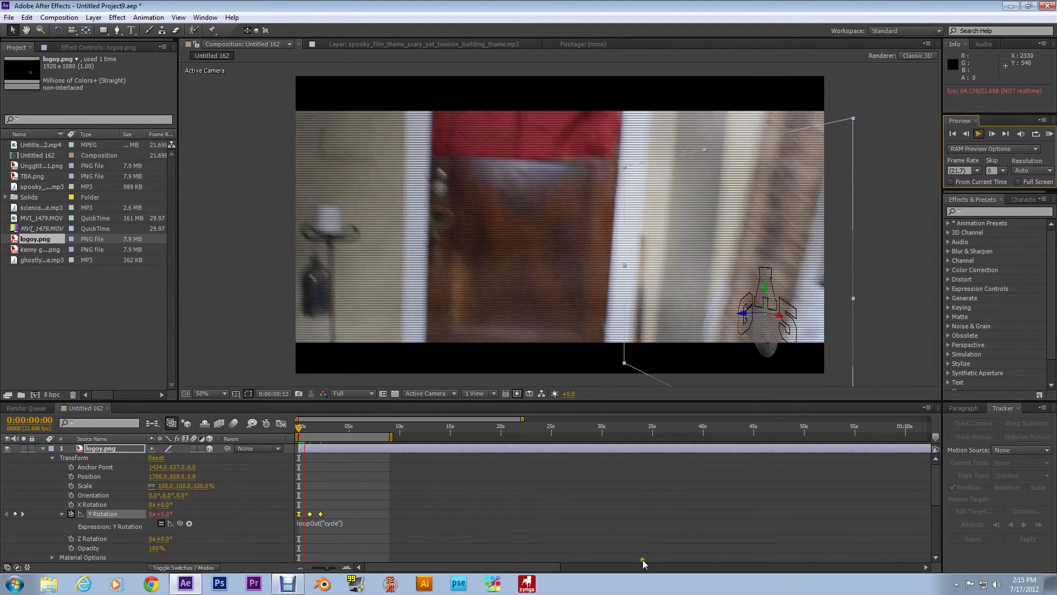
{"action": "left_click", "coordinate": [977, 134]}
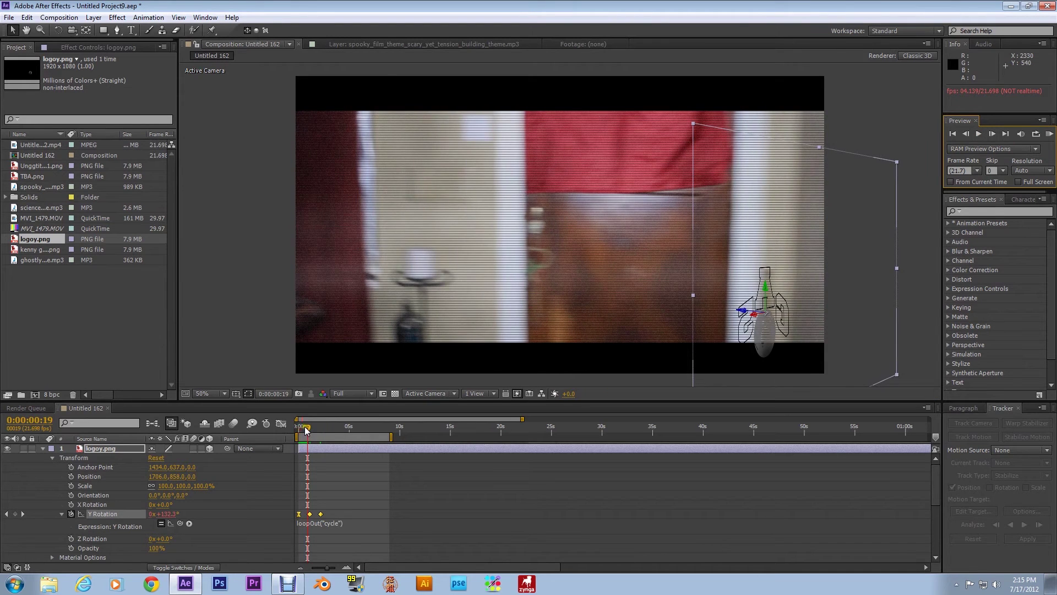
{"action": "key", "text": "KP_0"}
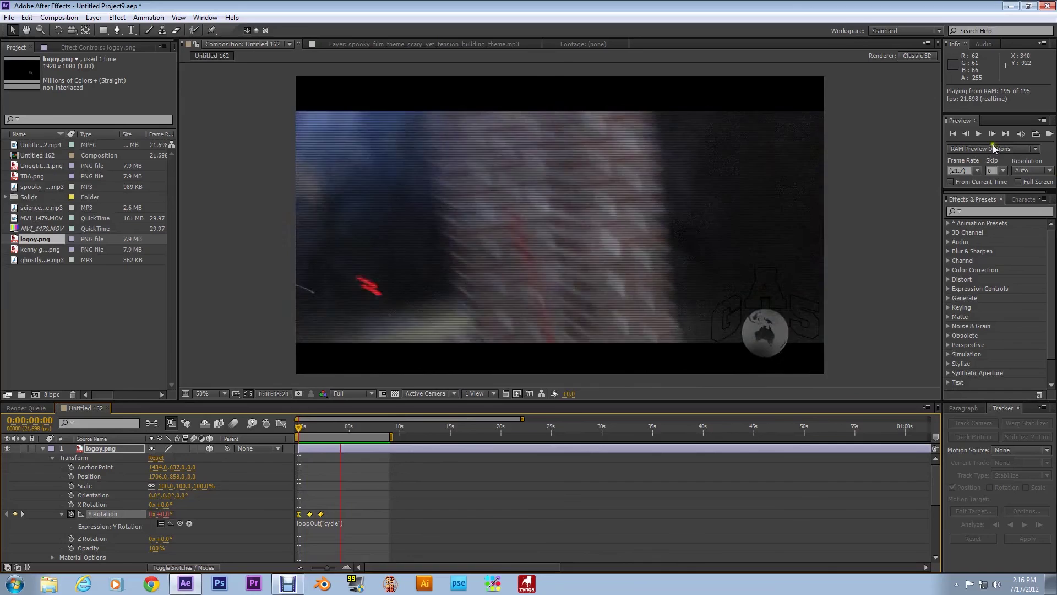
{"action": "left_click", "coordinate": [978, 134]}
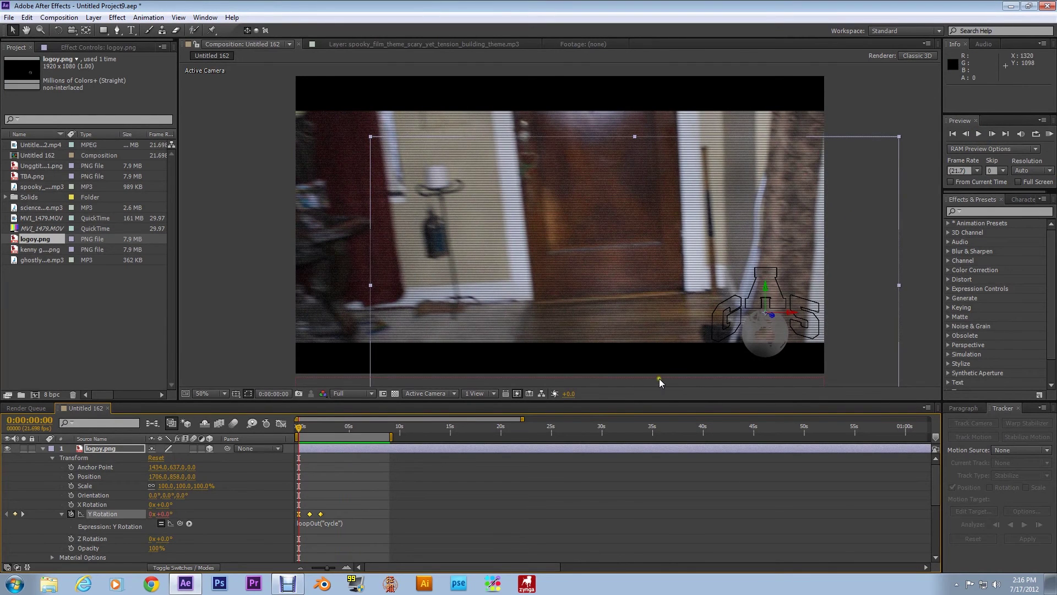